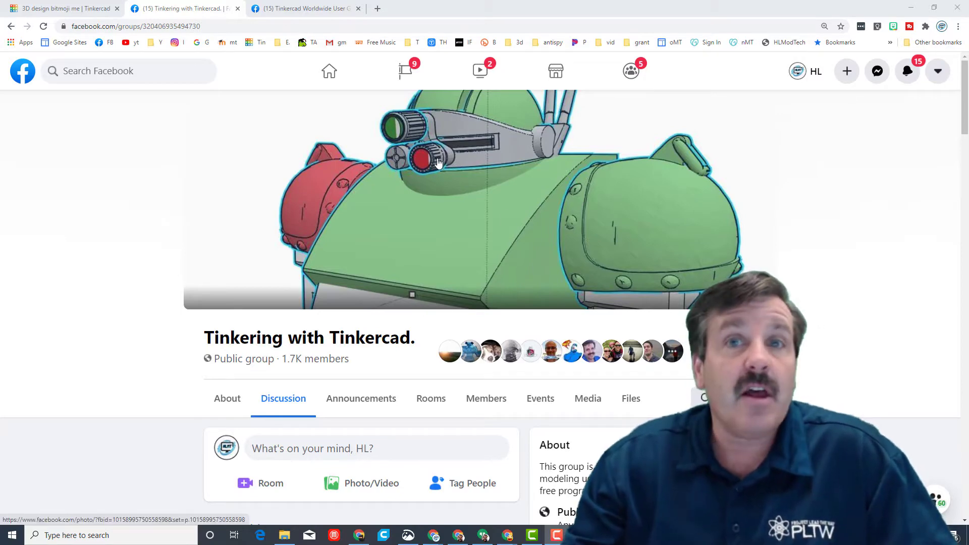
# Step: Go back to the Tinkering with Tinkercad group page, then paste the shared Volvagia link into a new tab
pyautogui.click(332, 6)
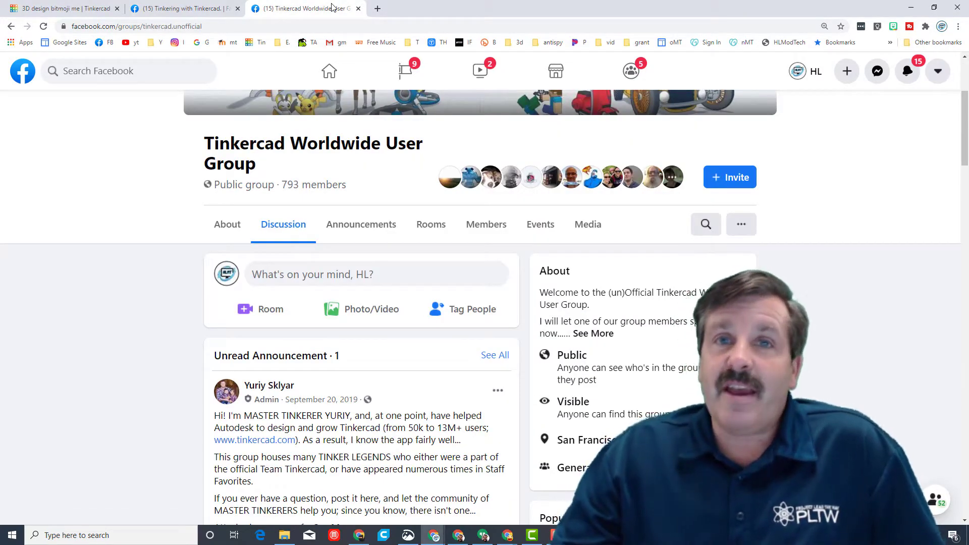
pyautogui.click(220, 12)
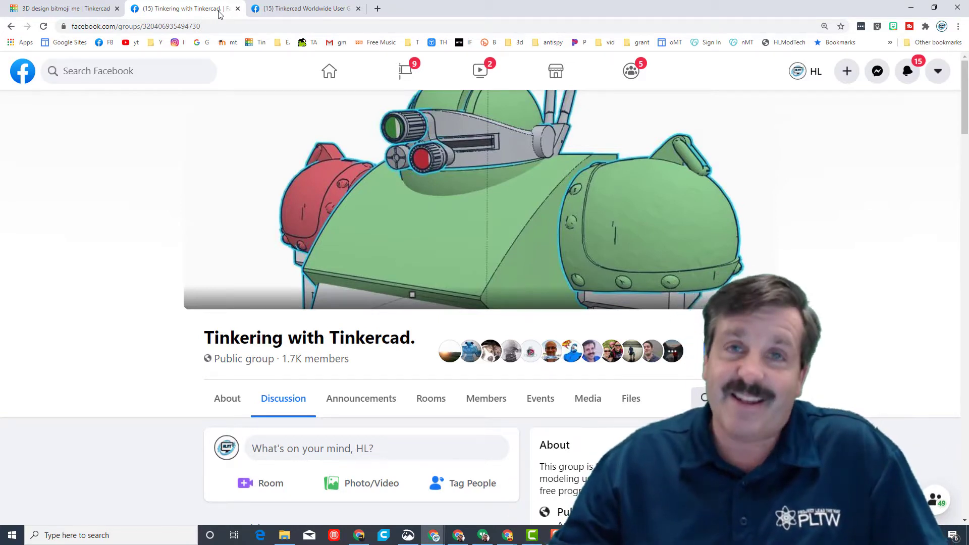
pyautogui.click(378, 8)
pyautogui.click(380, 27)
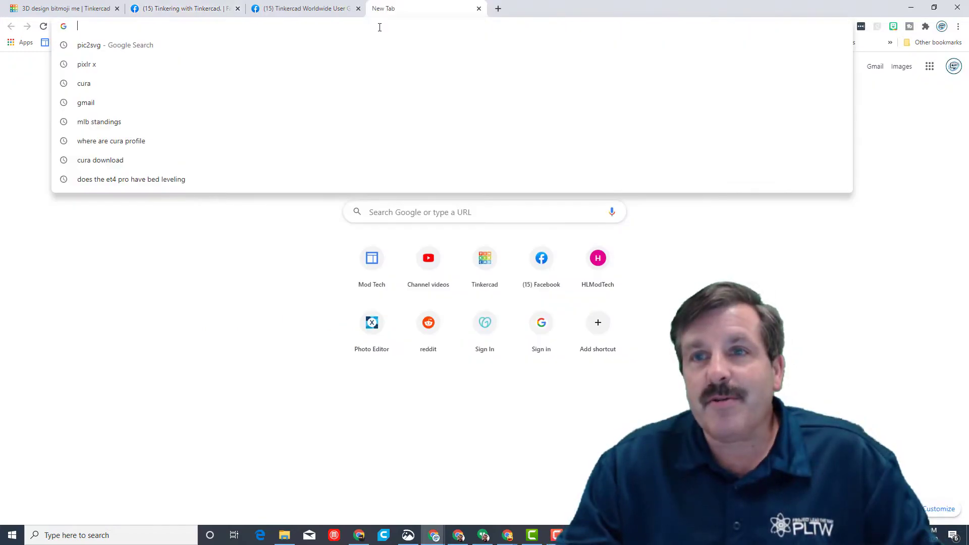
pyautogui.rightClick(379, 27)
pyautogui.click(403, 95)
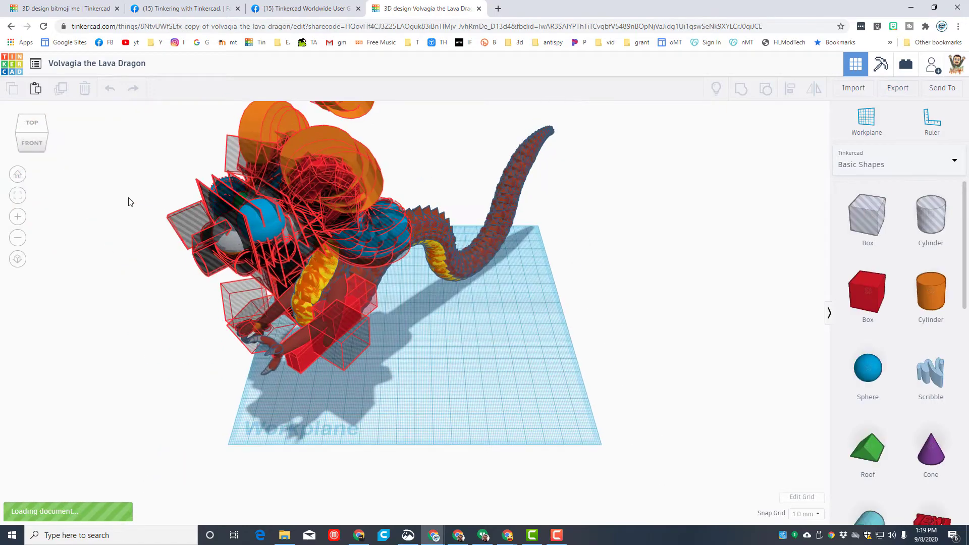
# Step: Orbit around the loaded dragon model from above, around its side, and round to face the viewer
pyautogui.moveTo(73, 244); pyautogui.dragTo(281, 272, button='right')
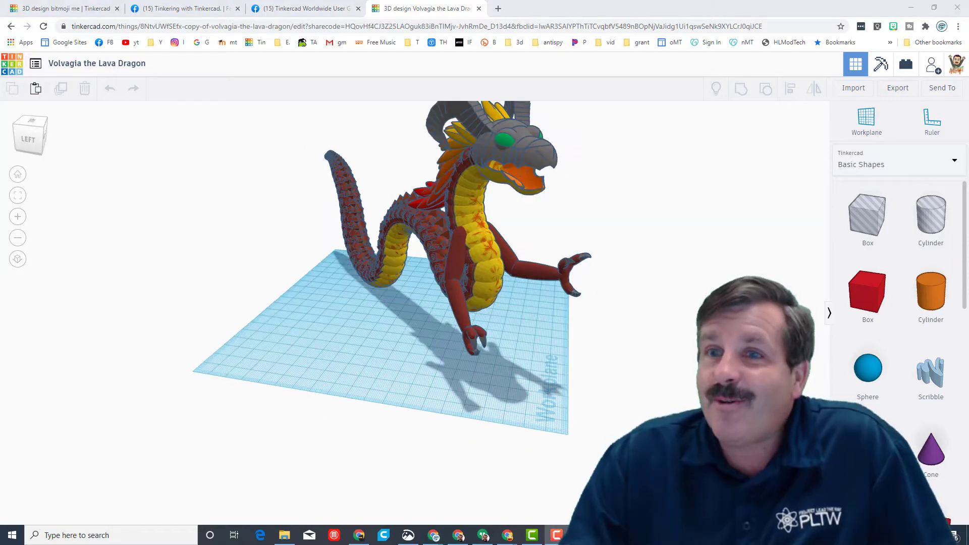
pyautogui.moveTo(320, 311); pyautogui.dragTo(211, 392, button='right')
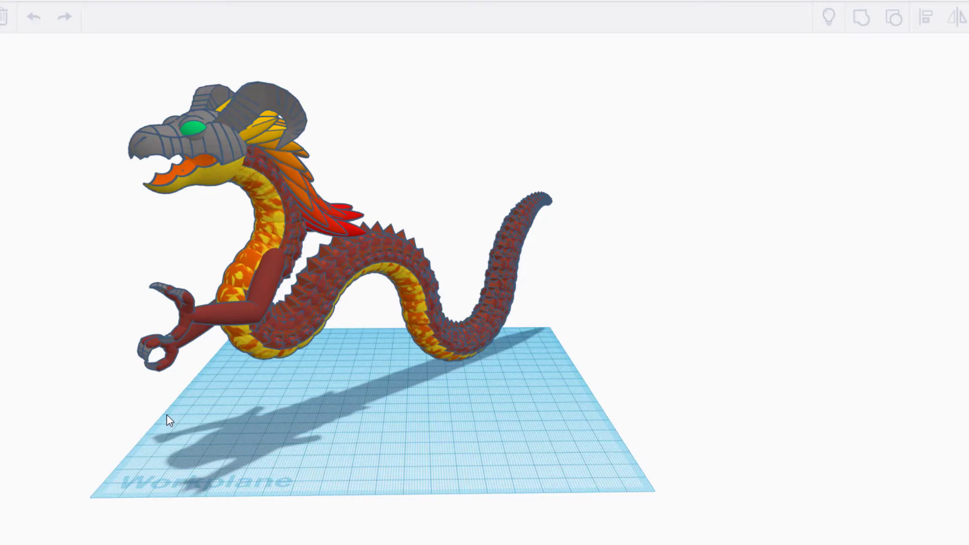
pyautogui.moveTo(167, 416); pyautogui.dragTo(227, 414, button='right')
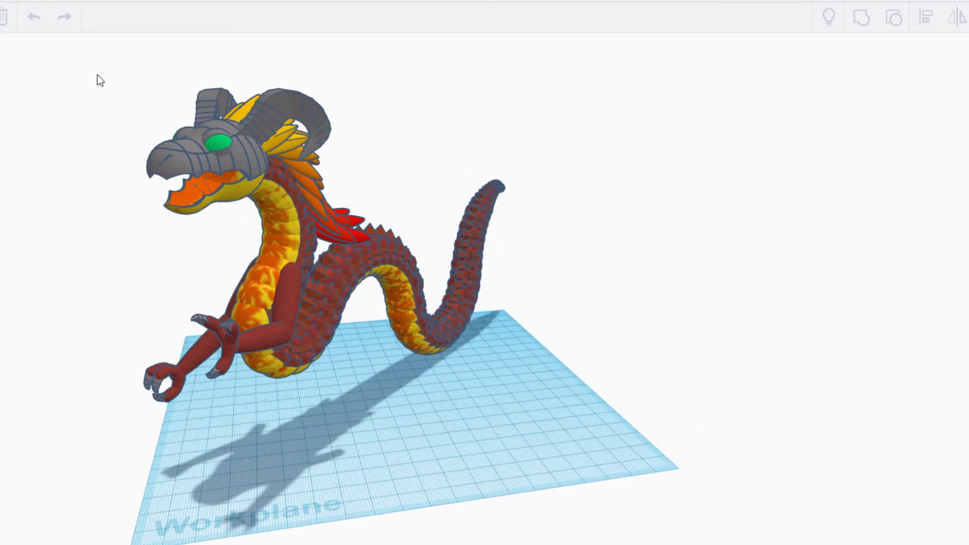
# Step: Select all 270 dragon shapes, deselect them, then orbit to side-on and front views
pyautogui.moveTo(94, 72); pyautogui.dragTo(569, 530)
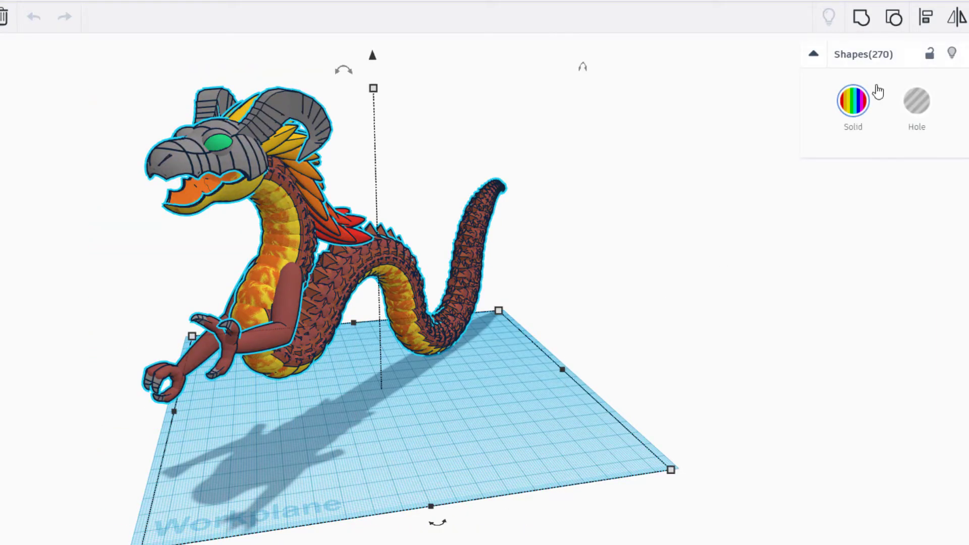
pyautogui.click(419, 411)
pyautogui.moveTo(374, 410); pyautogui.dragTo(342, 386, button='right')
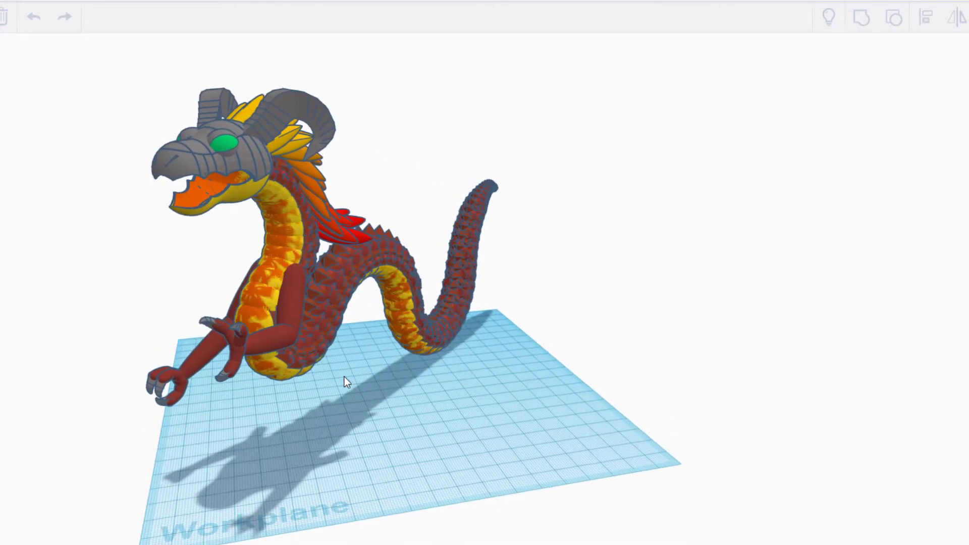
pyautogui.moveTo(395, 408); pyautogui.dragTo(344, 380, button='right')
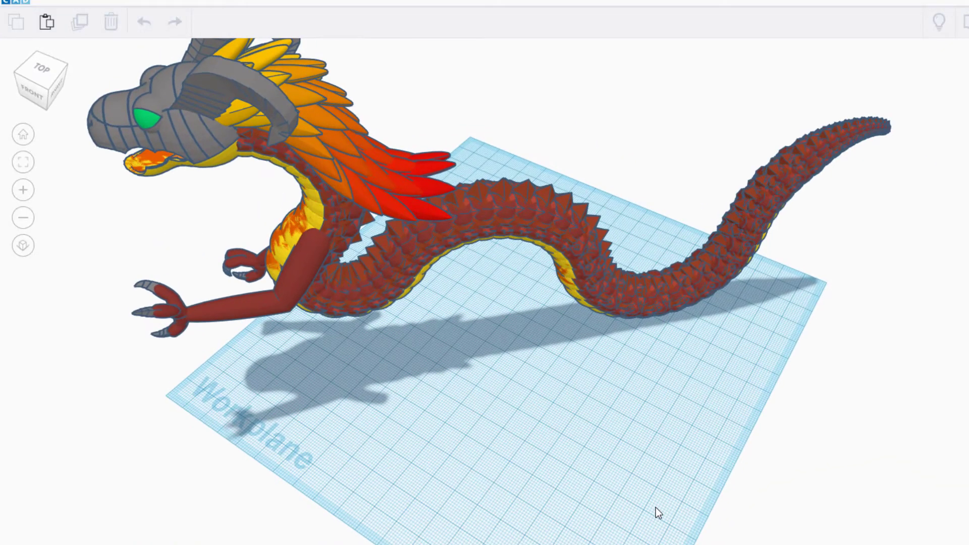
pyautogui.moveTo(583, 494); pyautogui.dragTo(704, 464, button='right')
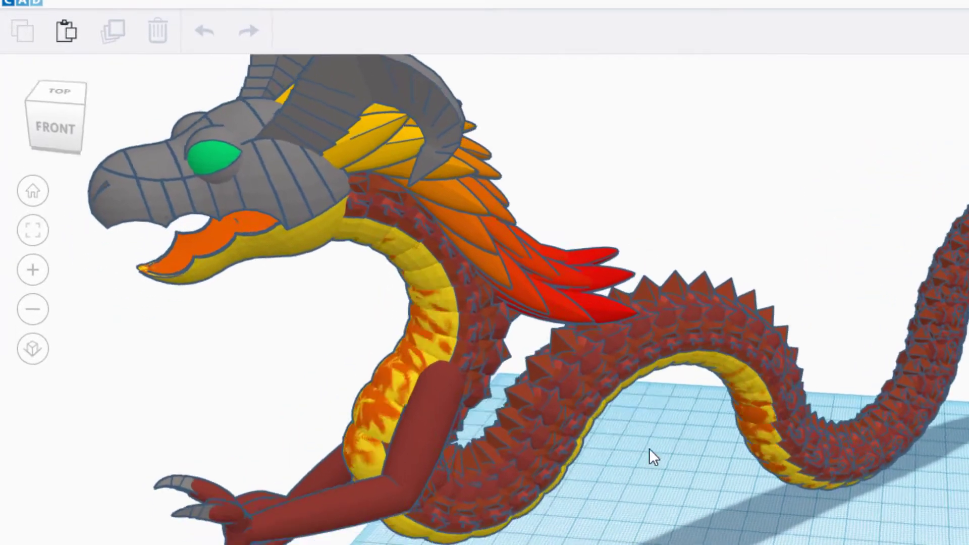
# Step: Pan and zoom in on the dragon, orbiting to its right side and back to the front
pyautogui.moveTo(649, 449); pyautogui.dragTo(619, 329, button='right')
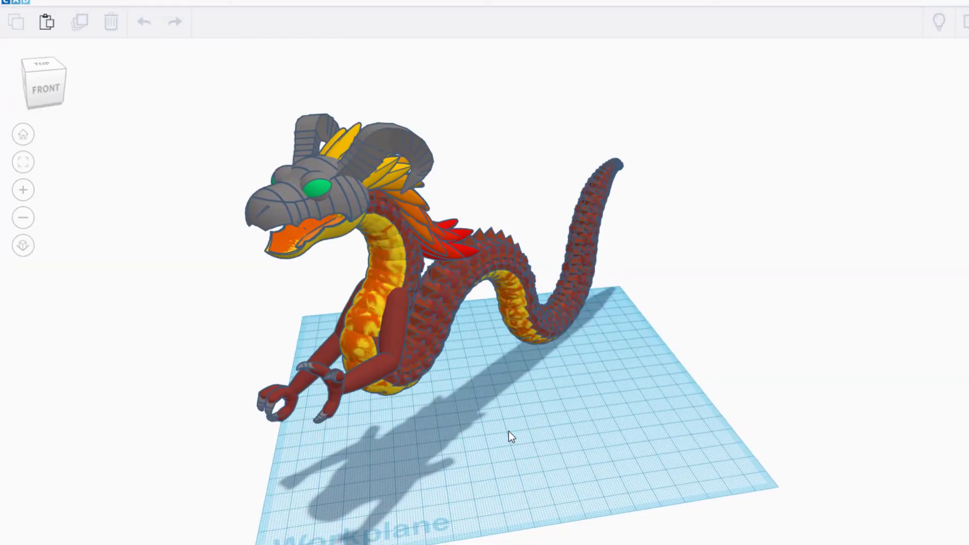
pyautogui.moveTo(509, 432); pyautogui.dragTo(476, 394, button='right')
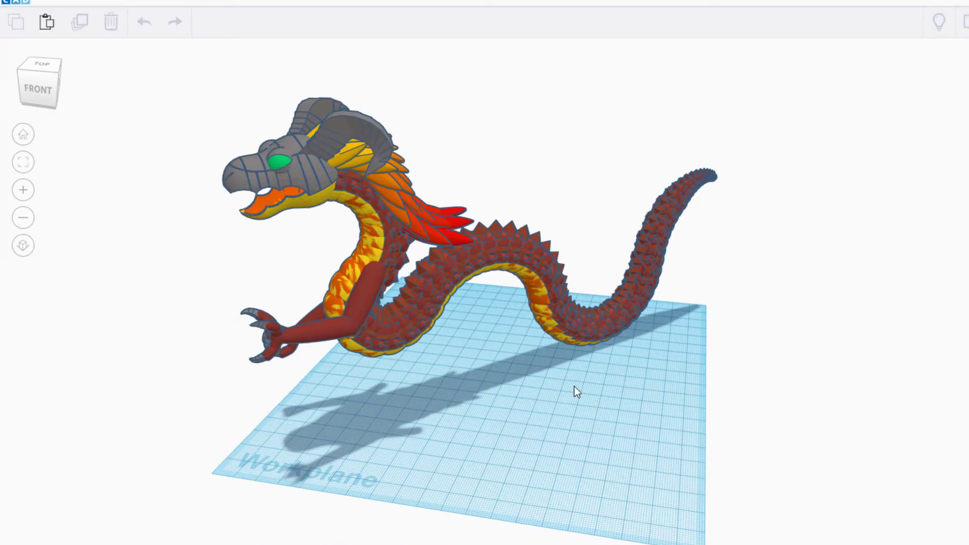
pyautogui.moveTo(585, 377); pyautogui.dragTo(652, 434, button='middle')
pyautogui.scroll(4, 653, 434)
pyautogui.moveTo(680, 434); pyautogui.dragTo(639, 435, button='right')
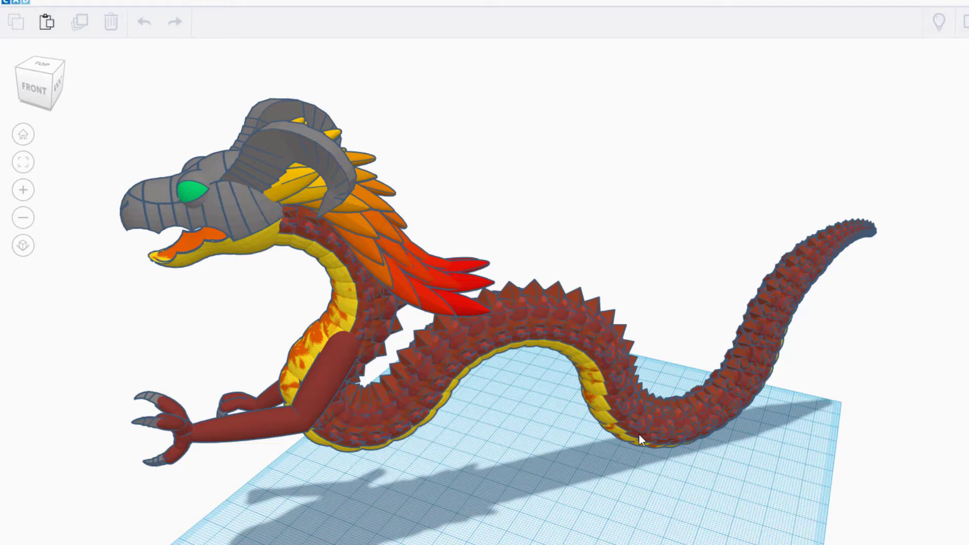
pyautogui.moveTo(714, 455); pyautogui.dragTo(819, 477, button='right')
pyautogui.moveTo(595, 462); pyautogui.dragTo(707, 435, button='right')
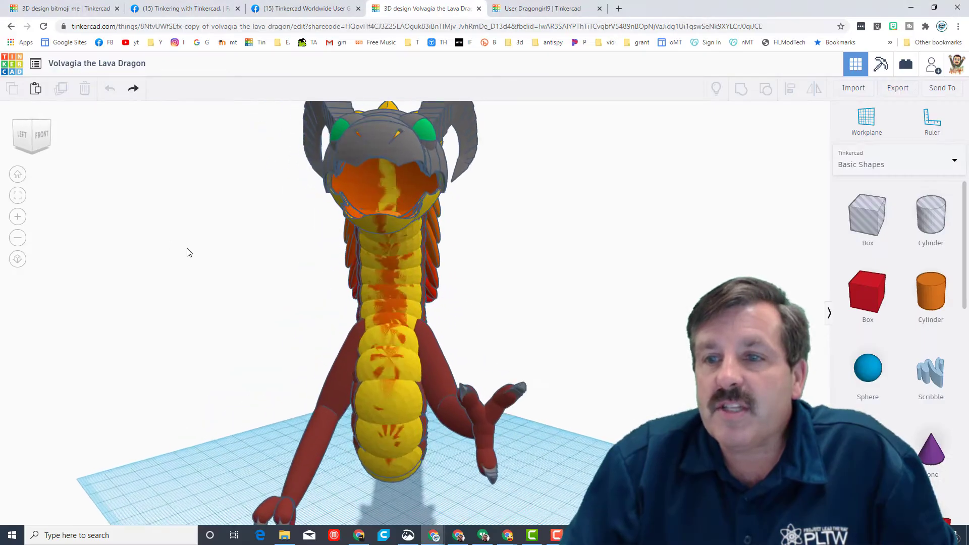
pyautogui.moveTo(190, 252); pyautogui.dragTo(101, 253, button='right')
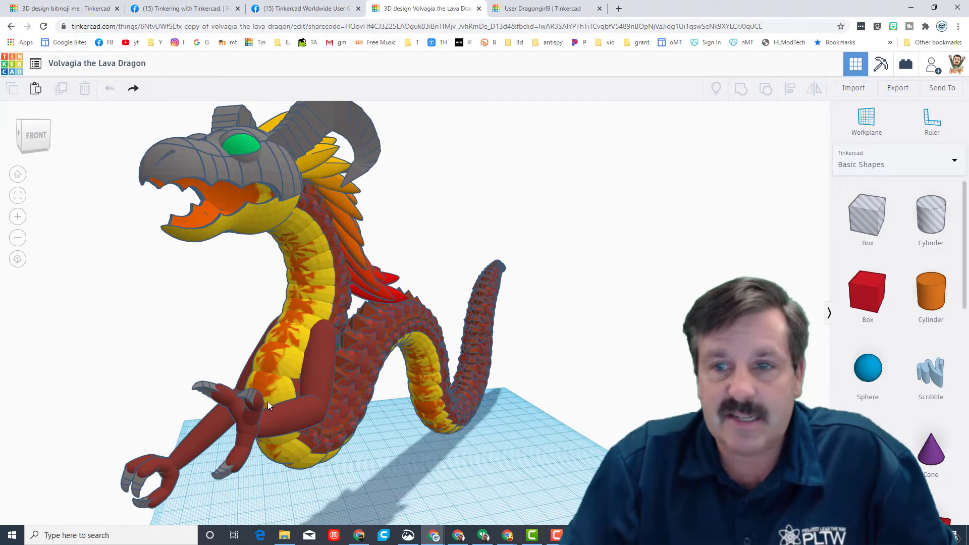
pyautogui.click(316, 402)
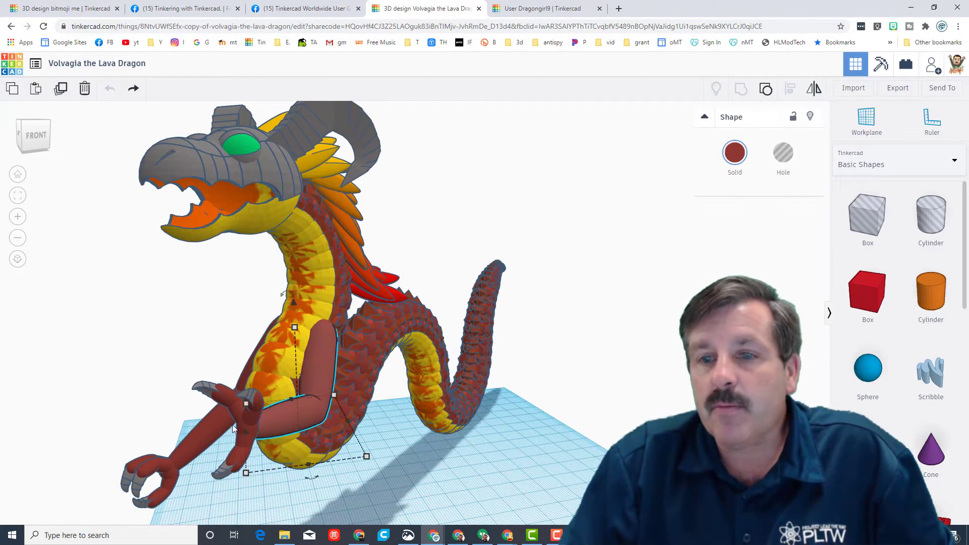
pyautogui.click(766, 89)
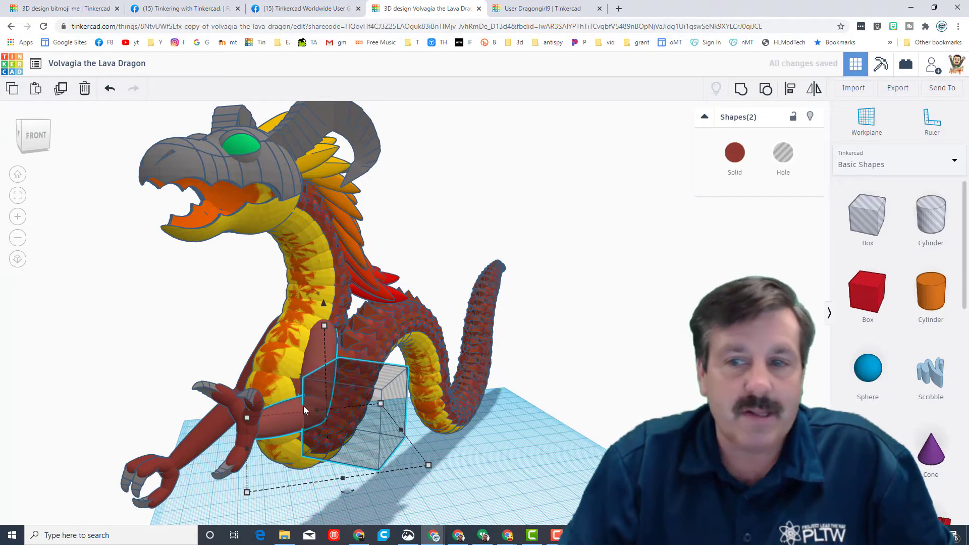
pyautogui.moveTo(483, 464); pyautogui.dragTo(372, 469, button='right')
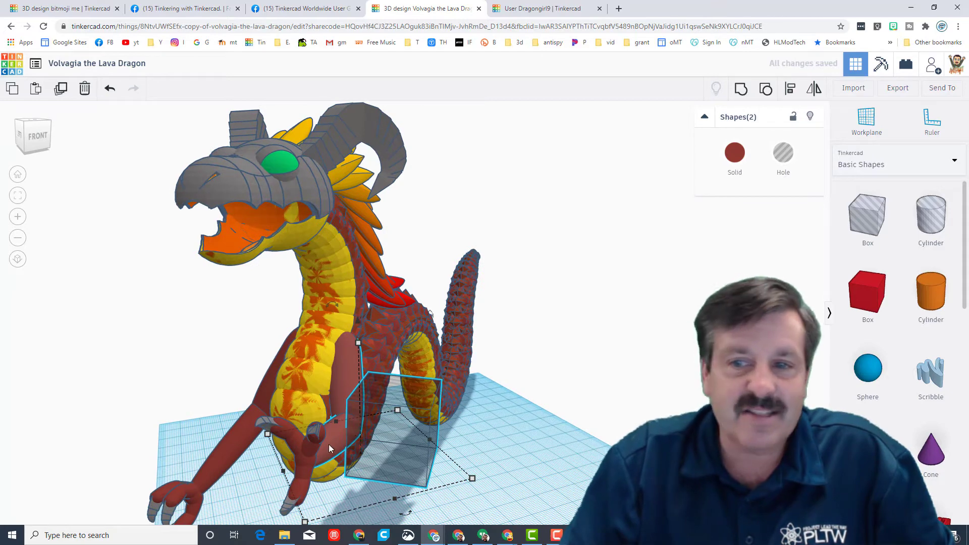
pyautogui.press('Escape')
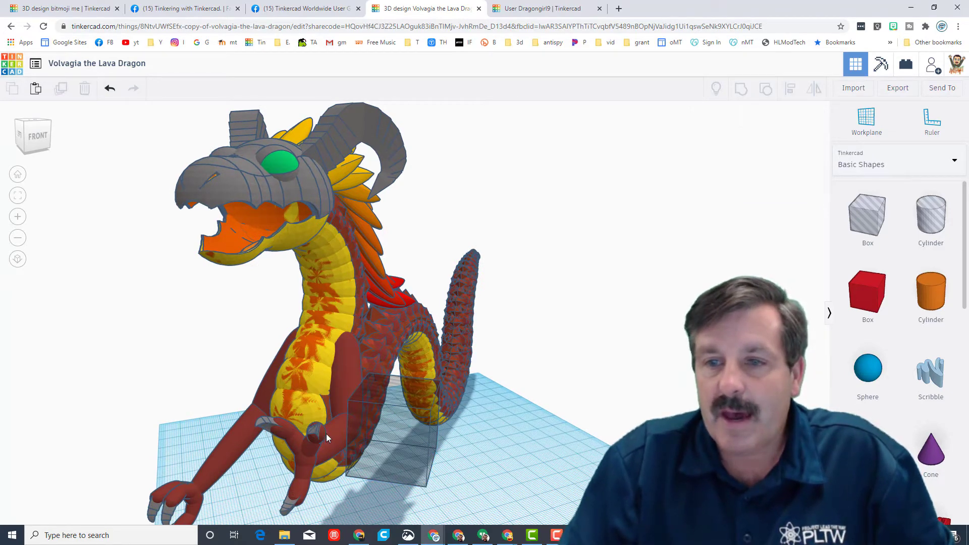
pyautogui.click(338, 434)
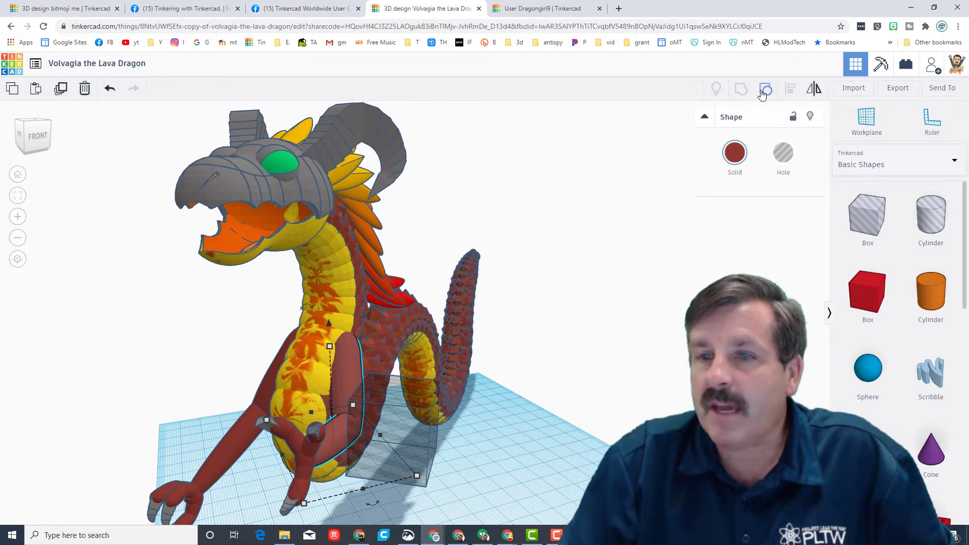
pyautogui.click(482, 486)
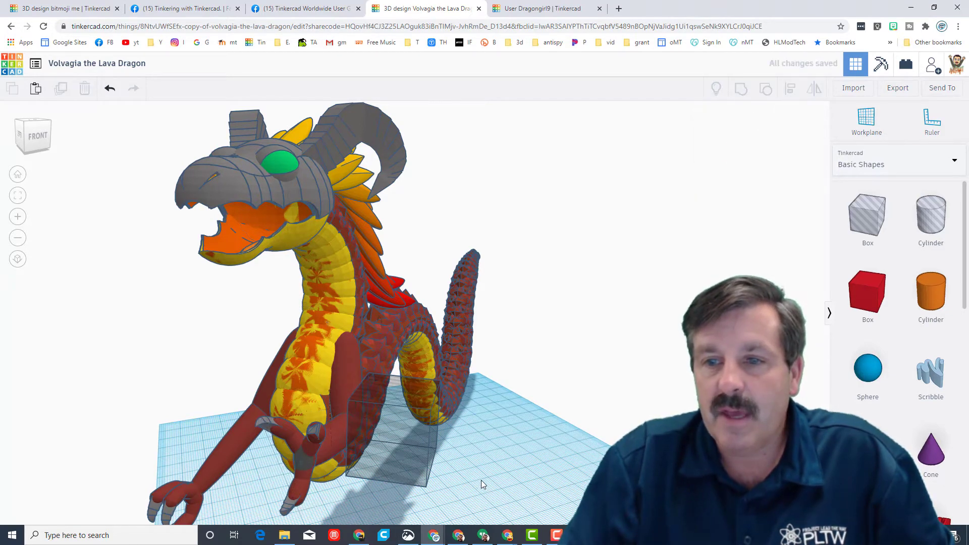
pyautogui.moveTo(482, 486); pyautogui.dragTo(390, 428, button='right')
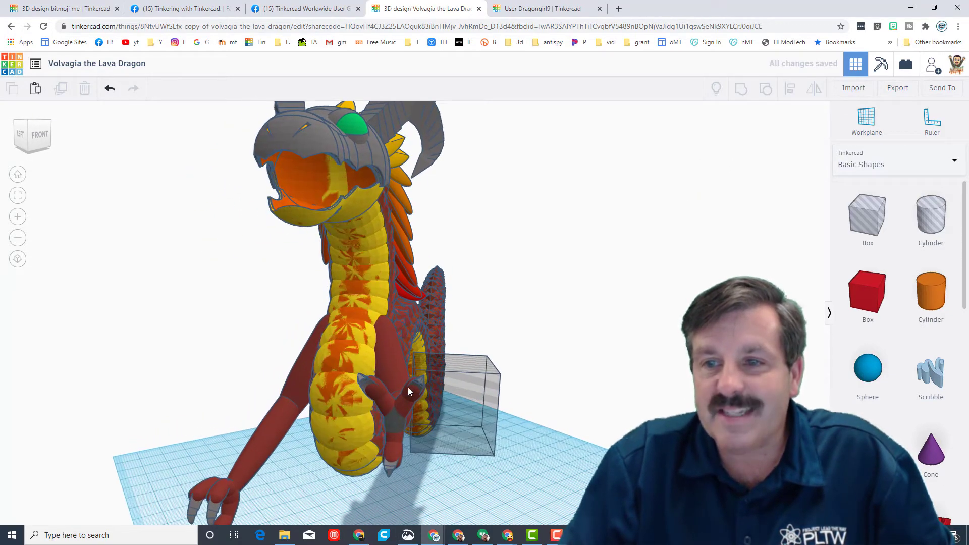
pyautogui.moveTo(561, 412); pyautogui.dragTo(565, 426, button='right')
pyautogui.scroll(3, 565, 426)
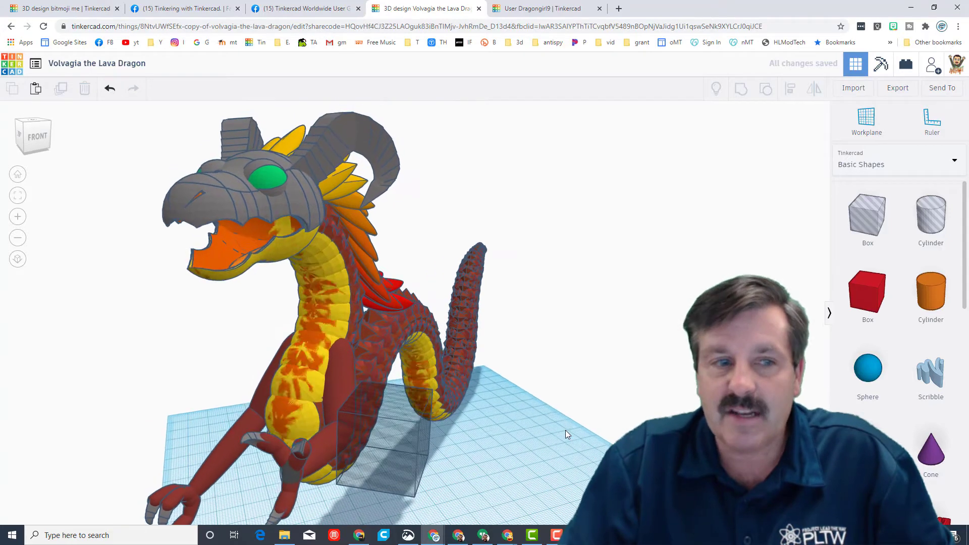
pyautogui.click(321, 444)
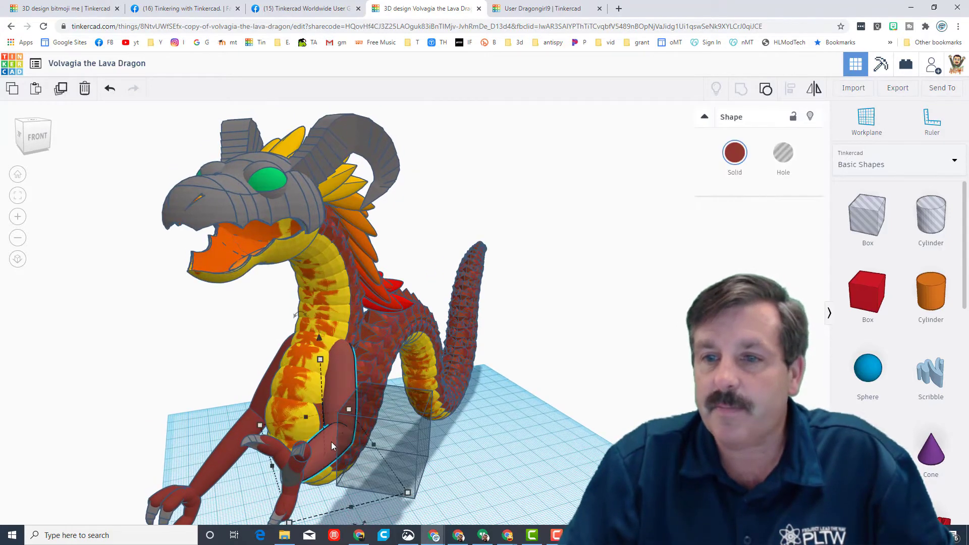
pyautogui.keyDown('shift'); pyautogui.click(411, 492); pyautogui.keyUp('shift')
pyautogui.click(523, 457)
pyautogui.scroll(3, 500, 443)
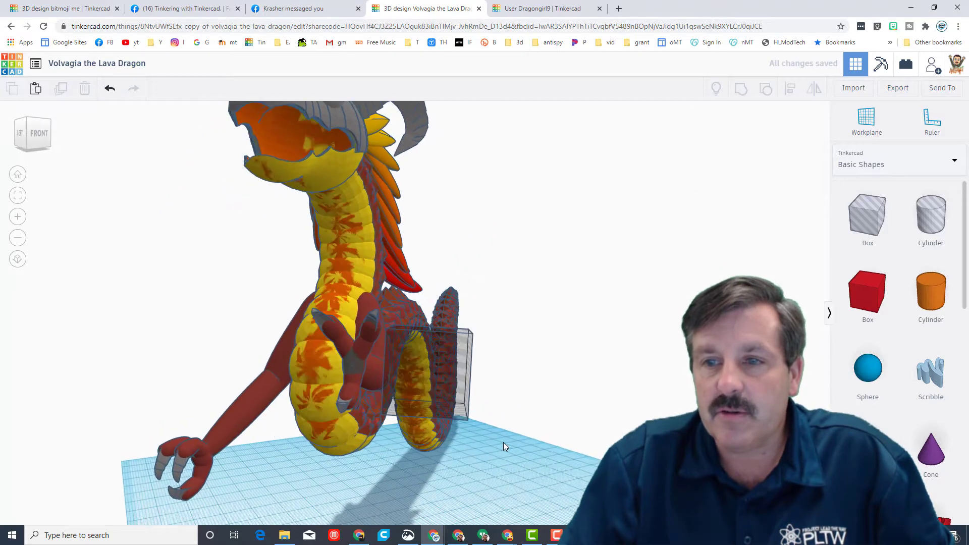
pyautogui.moveTo(504, 442); pyautogui.dragTo(360, 353, button='right')
pyautogui.click(375, 366)
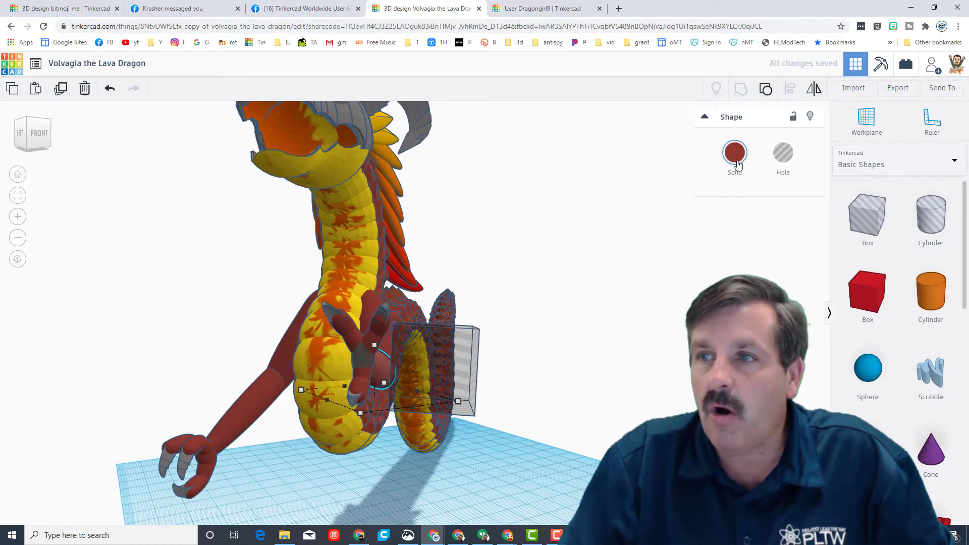
pyautogui.keyDown('shift'); pyautogui.click(462, 364); pyautogui.keyUp('shift')
pyautogui.moveTo(605, 443); pyautogui.dragTo(166, 431, button='right')
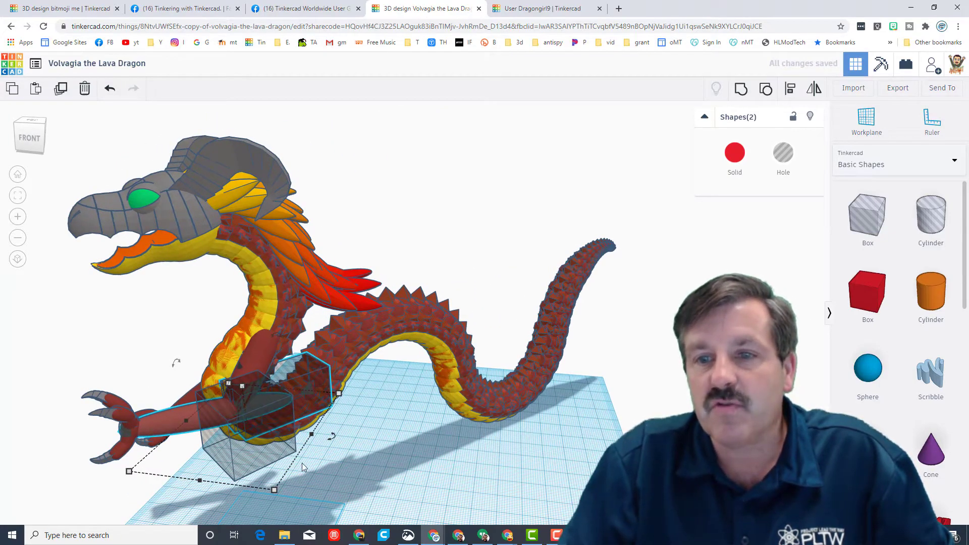
pyautogui.moveTo(267, 421)
pyautogui.mouseDown(button='right')
pyautogui.moveTo(361, 455)
pyautogui.moveTo(403, 444)
pyautogui.moveTo(268, 411)
pyautogui.mouseUp(button='right')
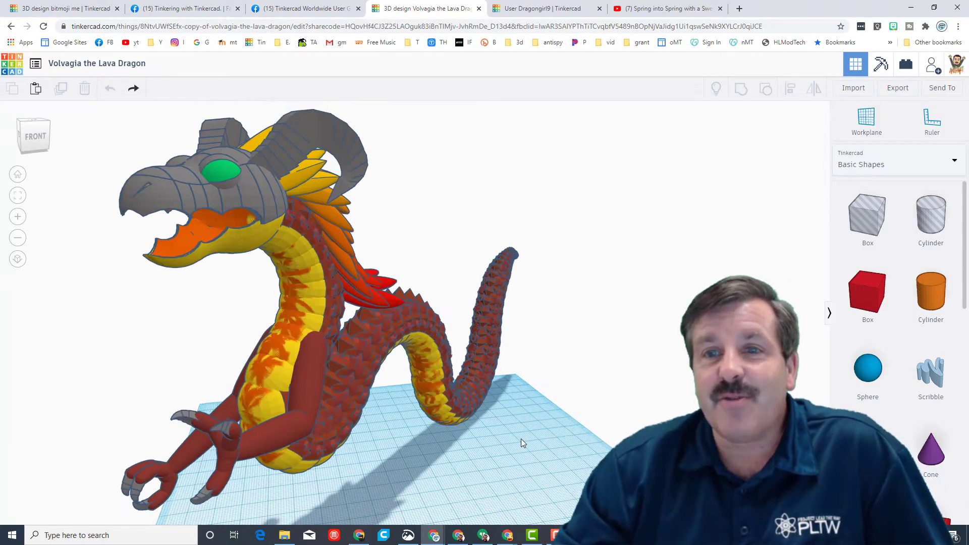
pyautogui.moveTo(501, 429); pyautogui.dragTo(447, 431, button='right')
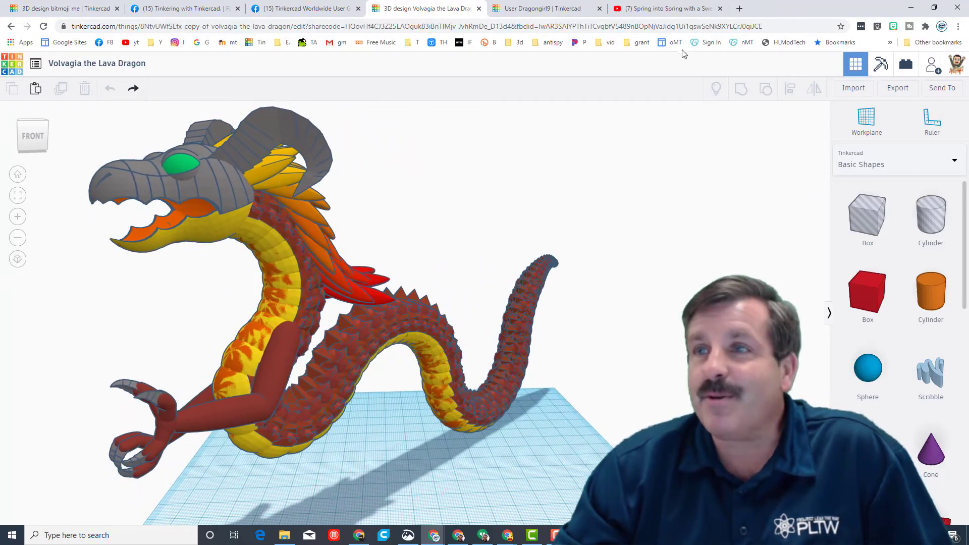
# Step: Resume playing the Spring into Spring bug tutorial video on YouTube
pyautogui.click(642, 10)
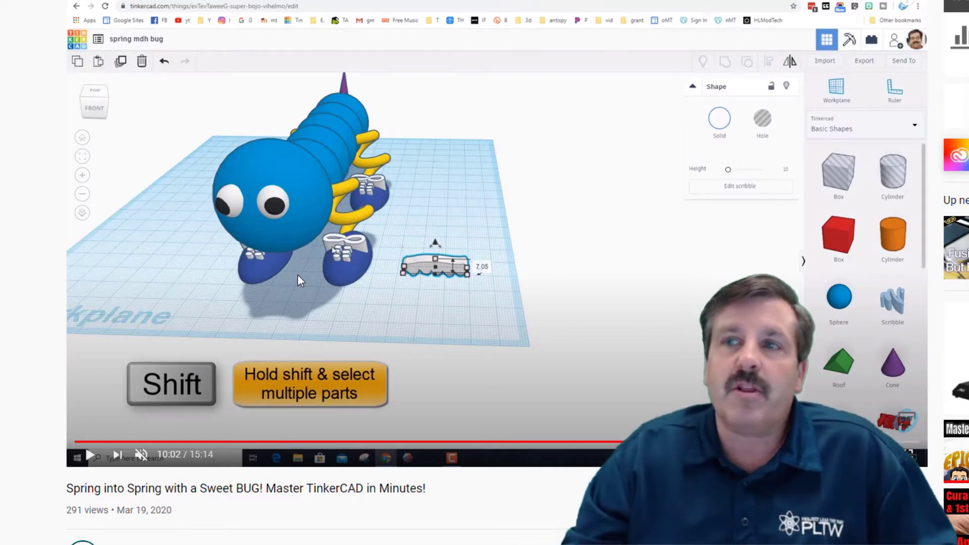
pyautogui.click(288, 357)
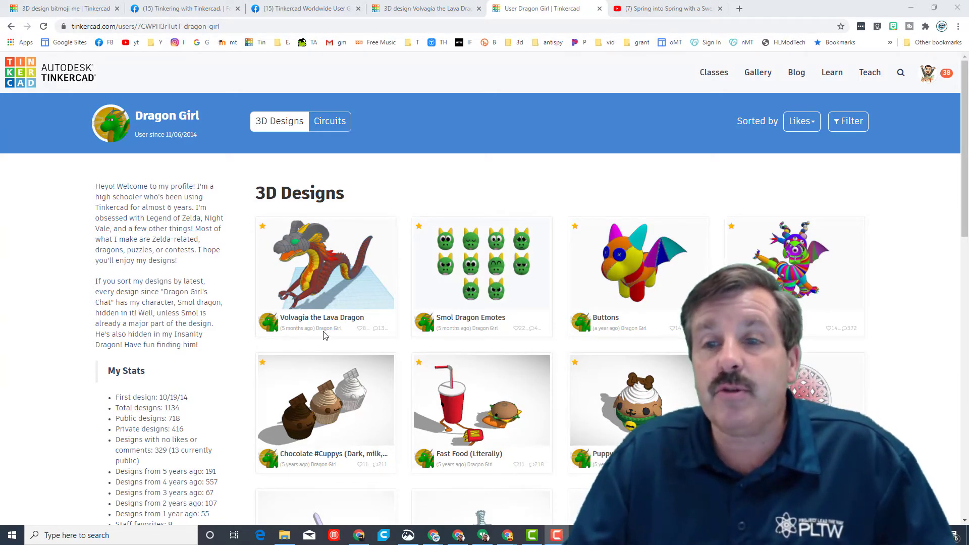
# Step: Open the Volvagia design page, like it on Facebook, view it in 3D, then orbit the lighthouse model
pyautogui.click(324, 282)
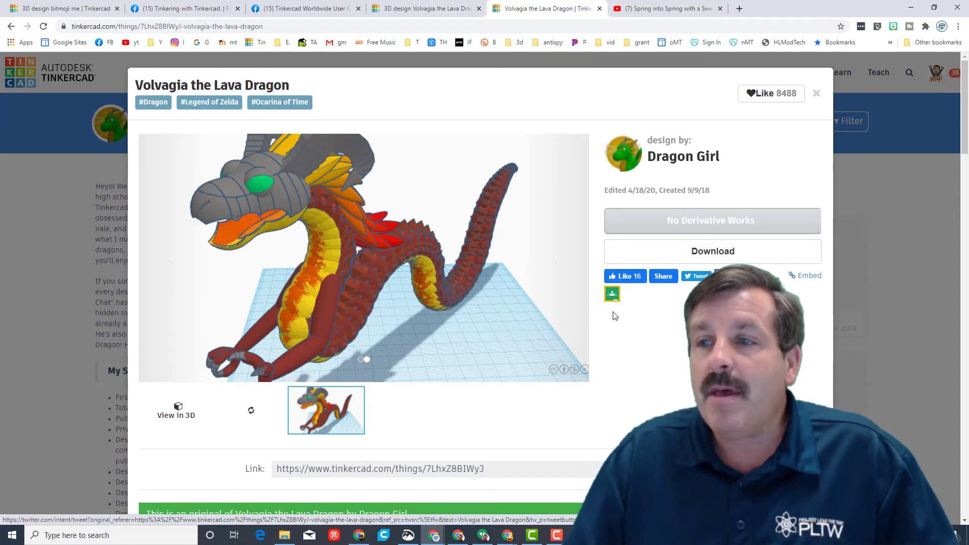
pyautogui.click(629, 277)
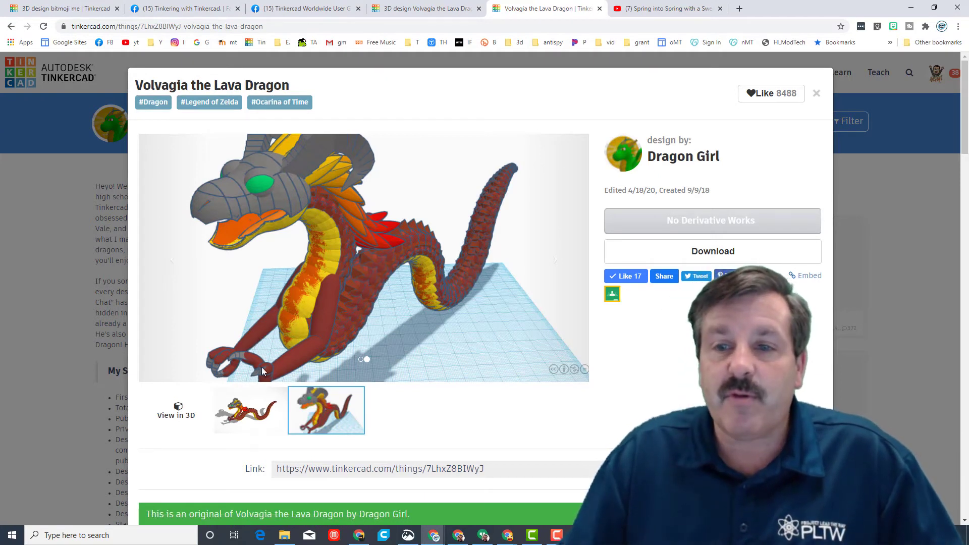
pyautogui.click(174, 415)
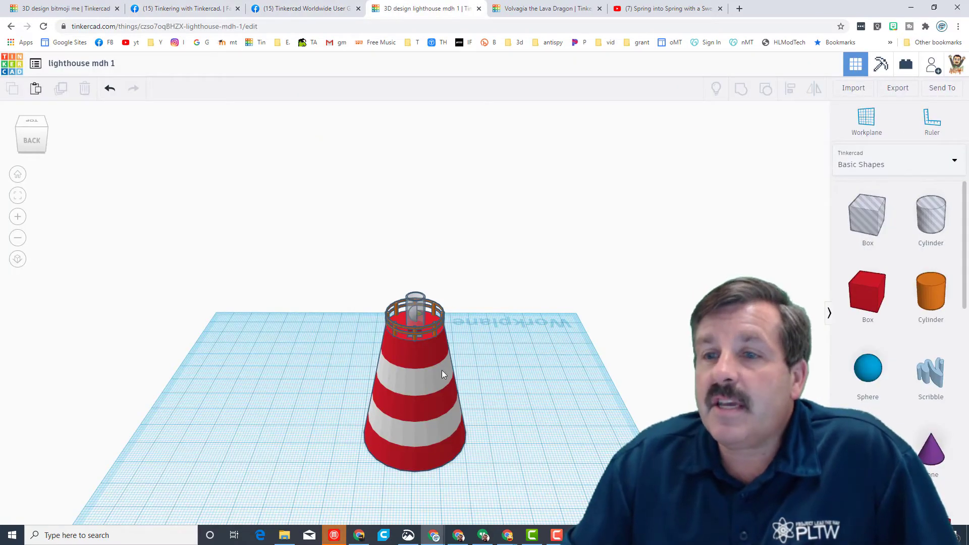
pyautogui.moveTo(441, 374); pyautogui.dragTo(604, 368, button='right')
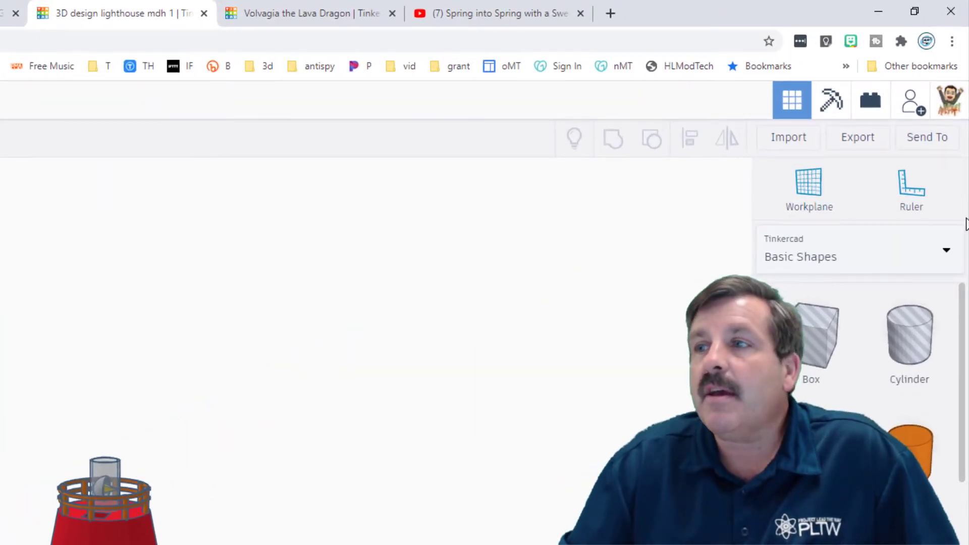
# Step: Generate a new 336-hour collaboration invite link for the lighthouse design and copy it
pyautogui.click(941, 146)
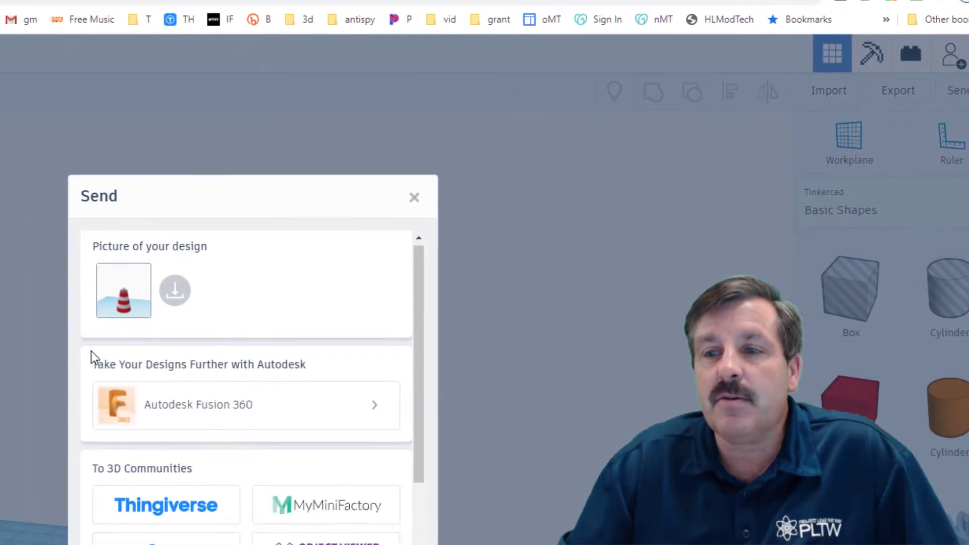
pyautogui.scroll(-5, 296, 350)
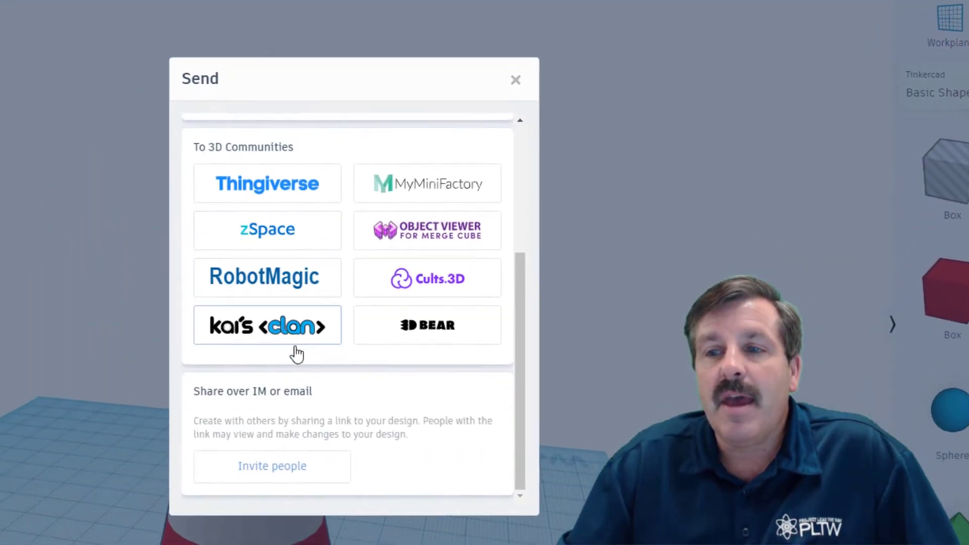
pyautogui.click(276, 461)
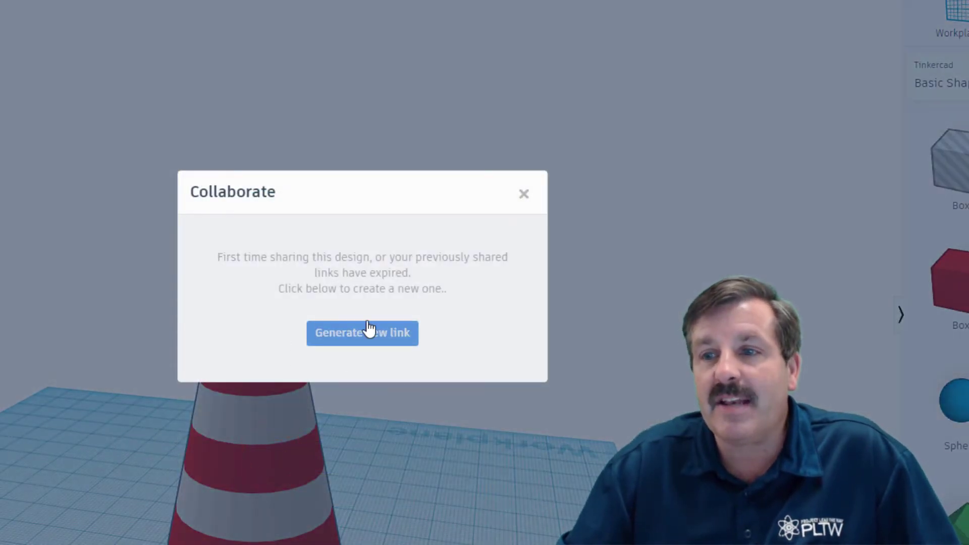
pyautogui.click(368, 331)
pyautogui.click(448, 285)
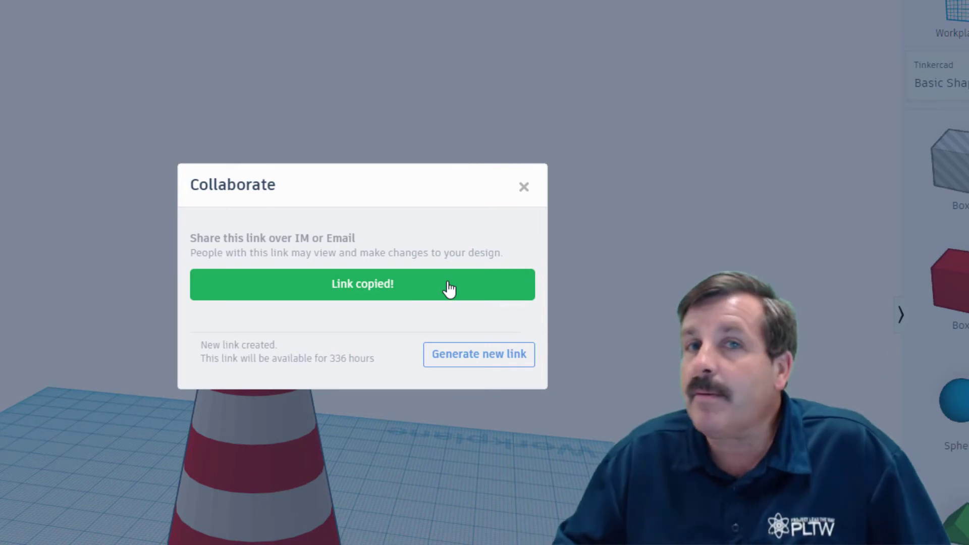